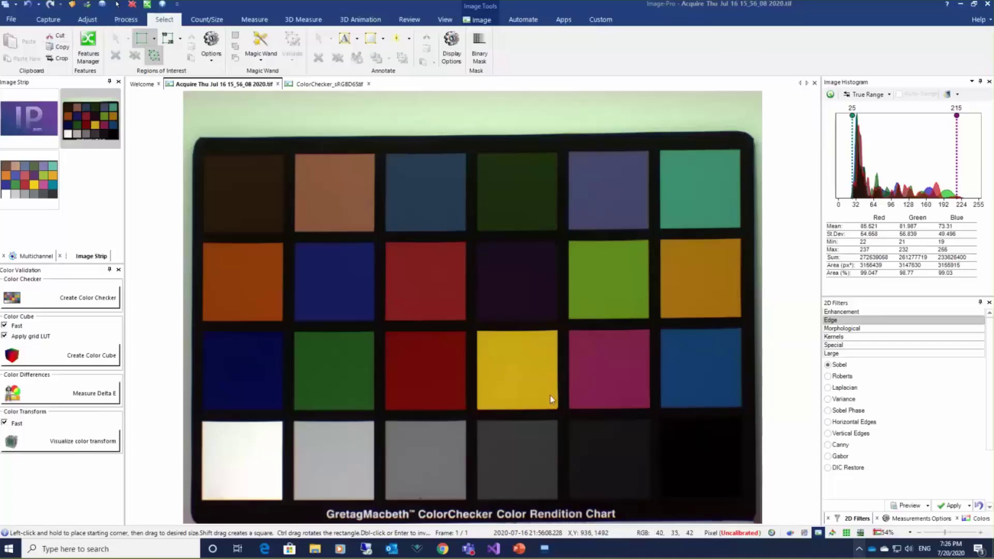
Outline the yellow patch with a region, remove it, and start a line profile.
left_click_drag(480, 335, 553, 404)
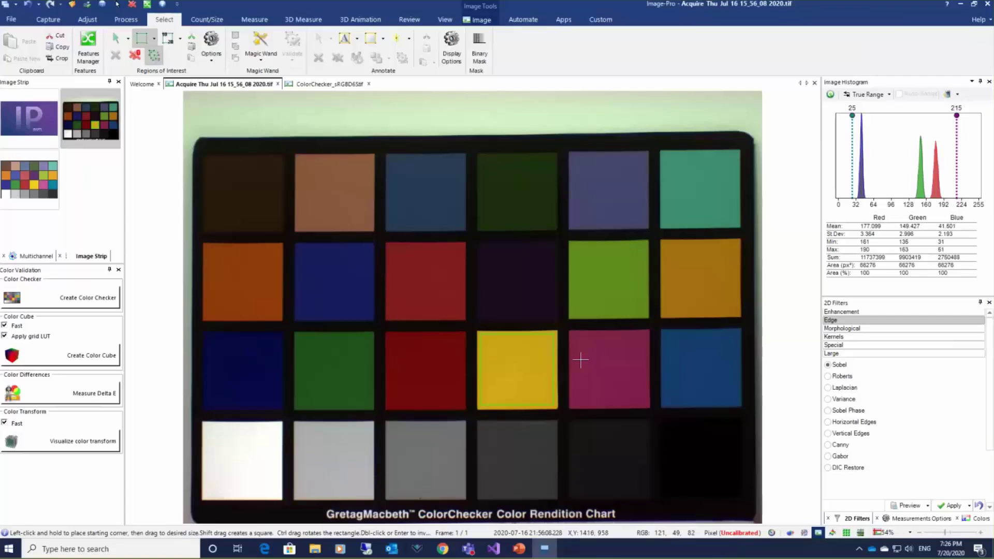
left_click(136, 56)
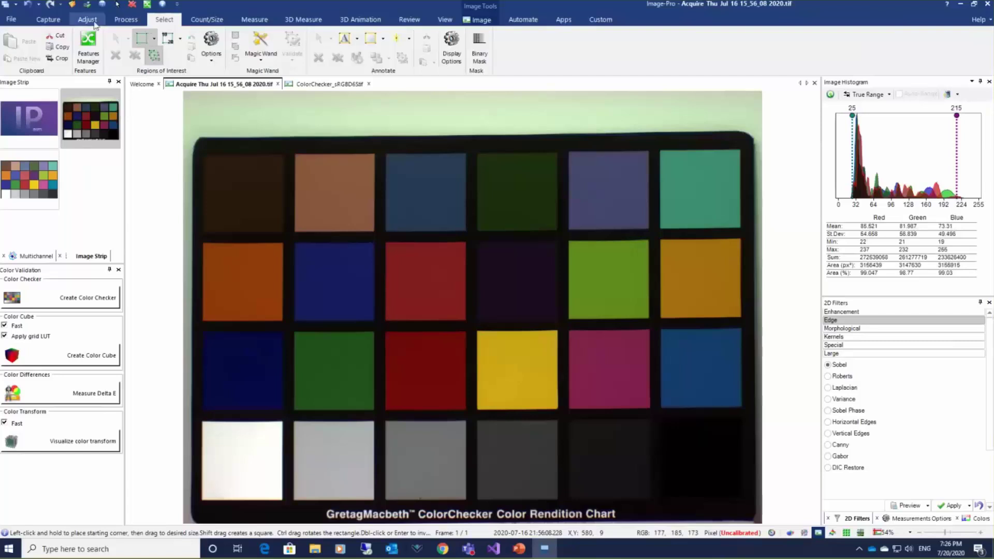
left_click(254, 20)
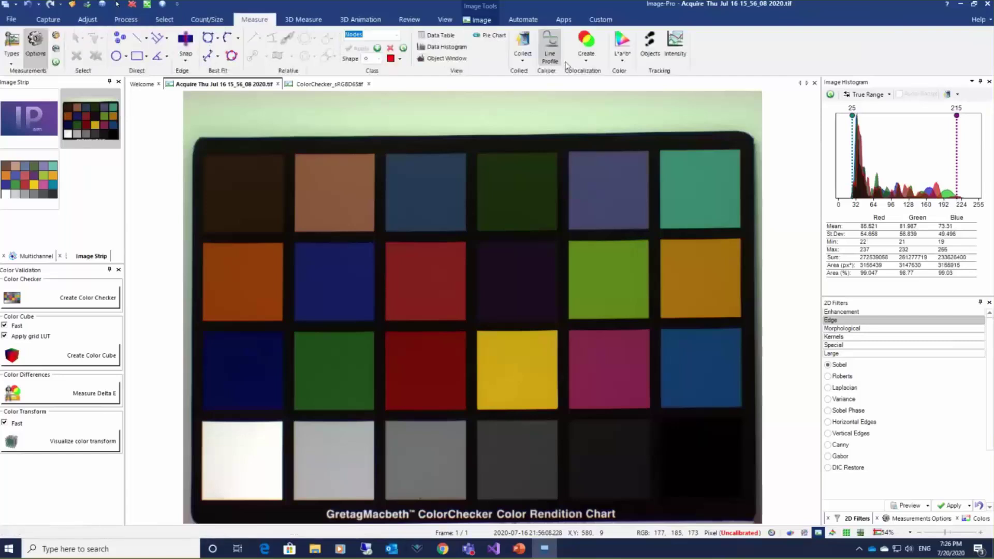
left_click(550, 51)
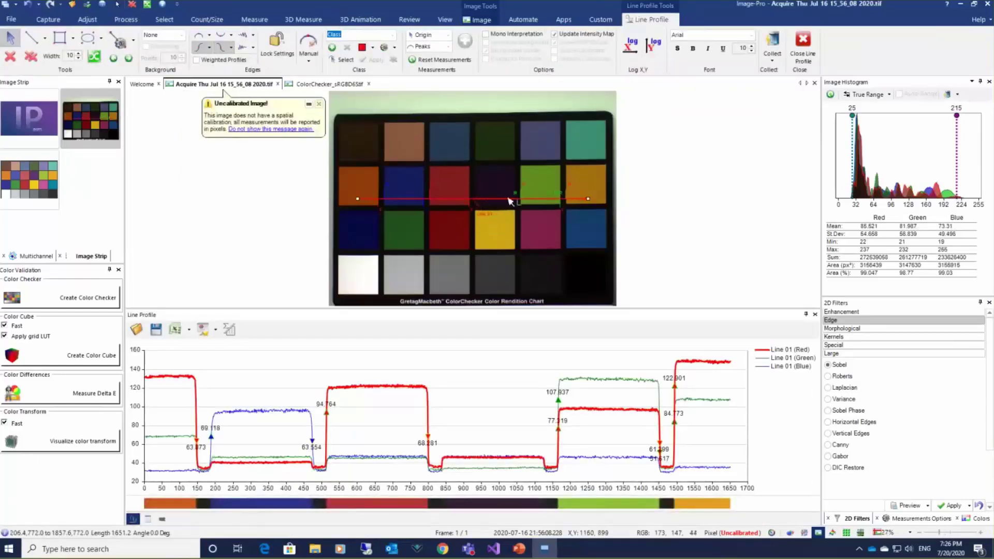
Move the profile line to the third patch row, extend it right, and enable Weighted Profiles.
left_click_drag(508, 202, 482, 236)
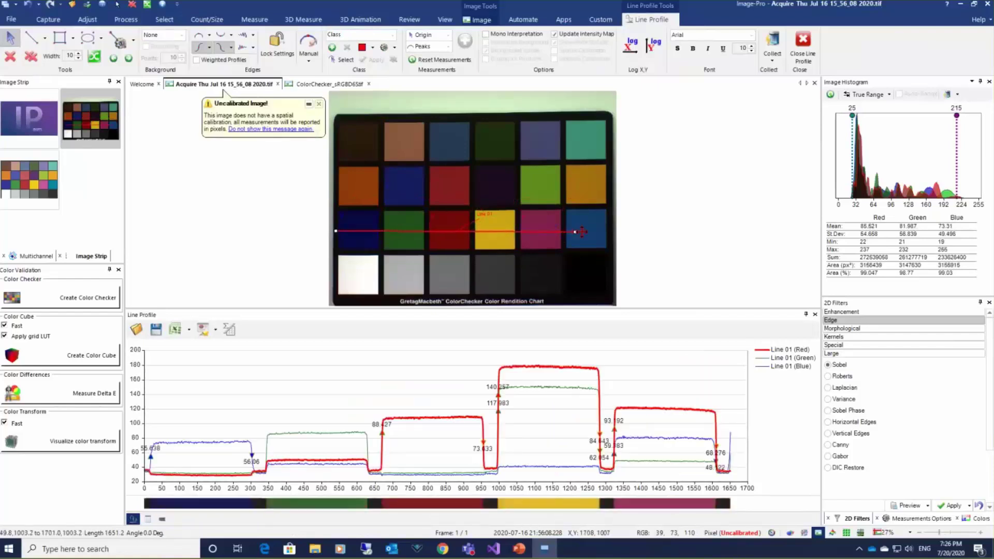
left_click_drag(581, 232, 608, 230)
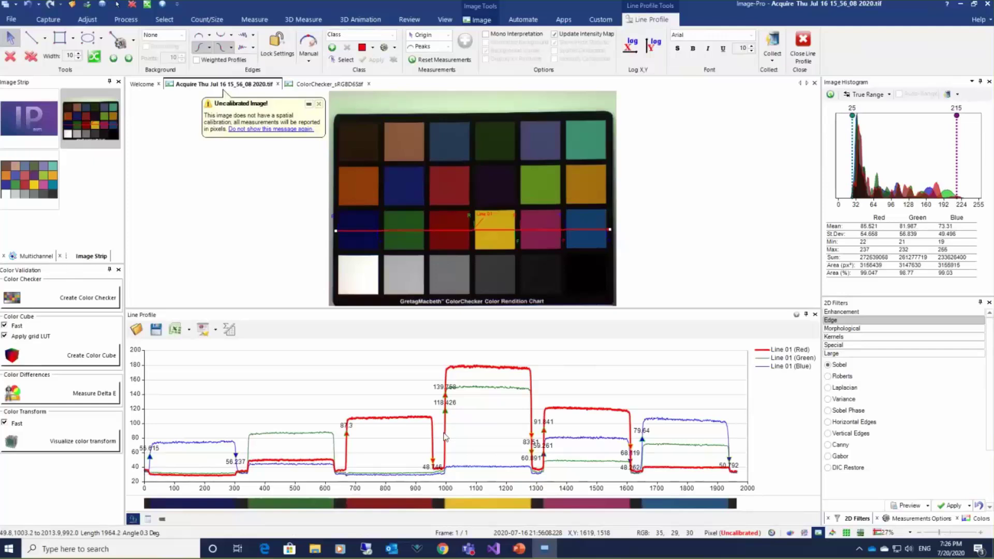
left_click(197, 60)
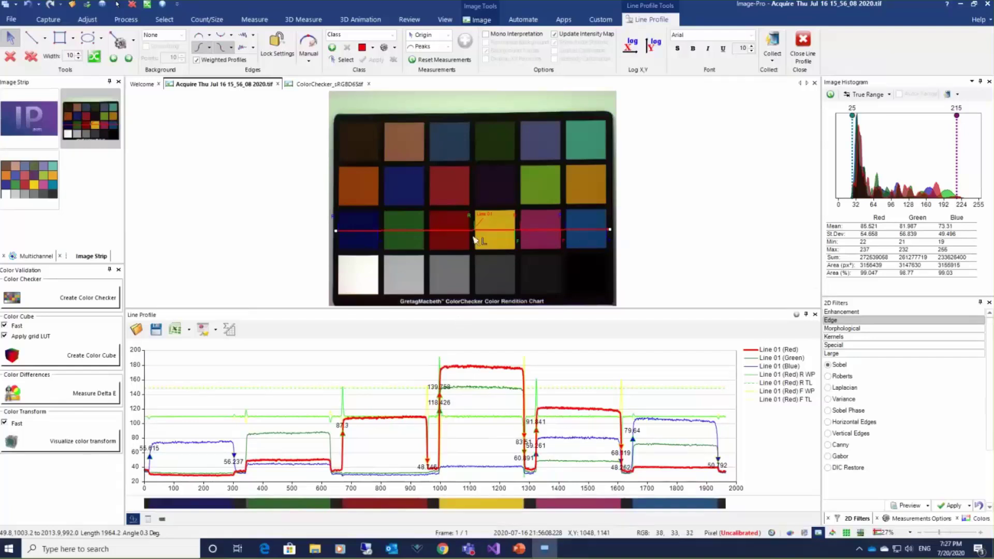
Apply the Sobel edge filter to the image, then undo it.
scroll(473, 240, "up", 5)
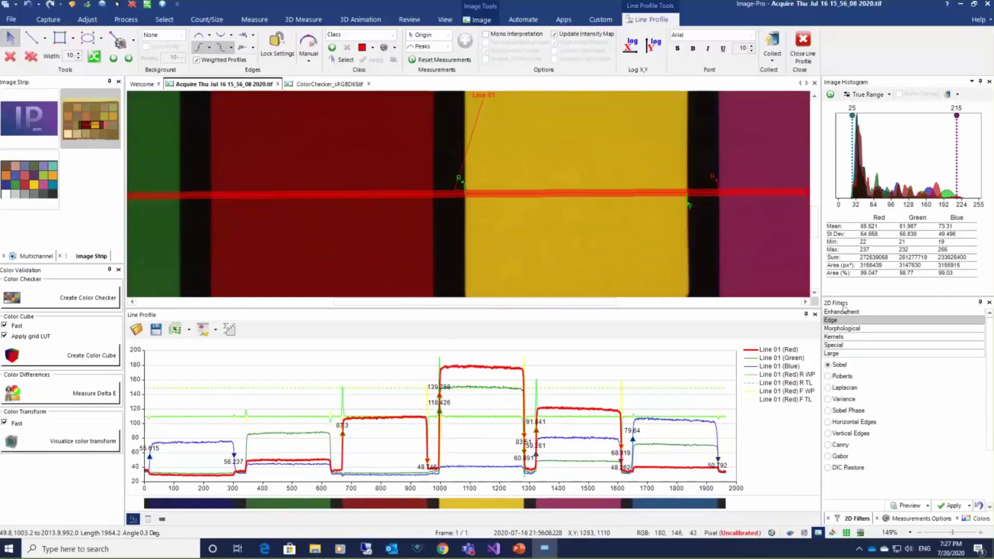
left_click(951, 508)
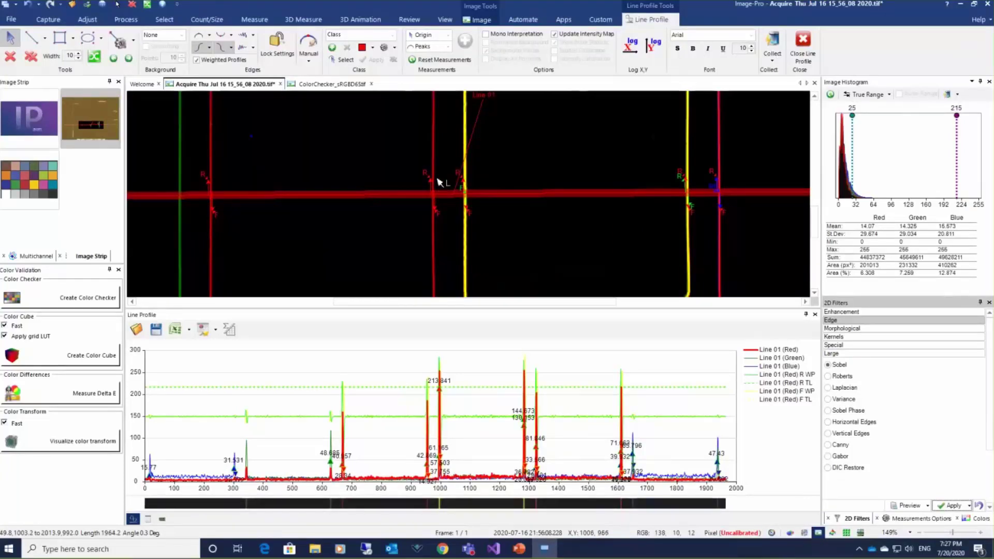
left_click(980, 507)
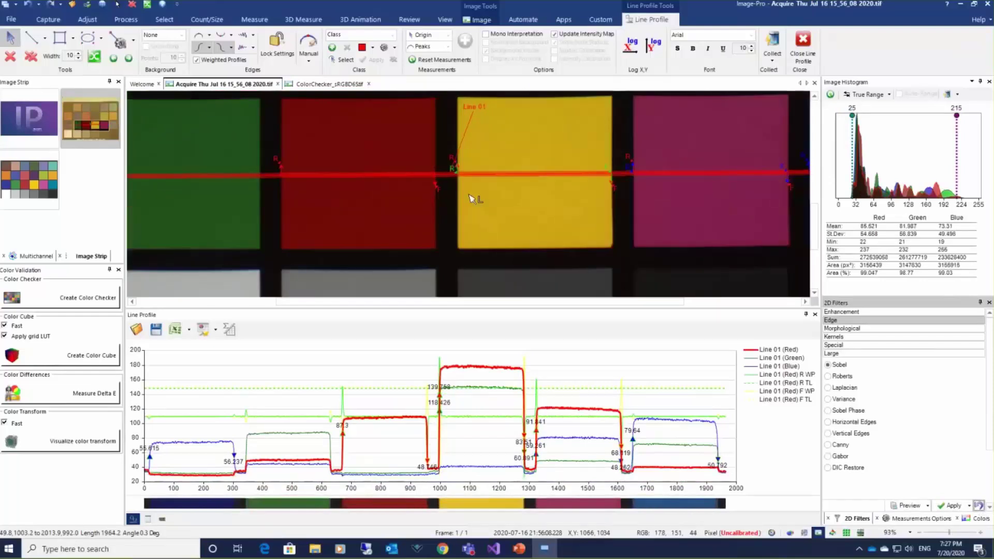
Zoom out and enlarge the image view by shrinking the profile chart.
scroll(472, 198, "down", 1)
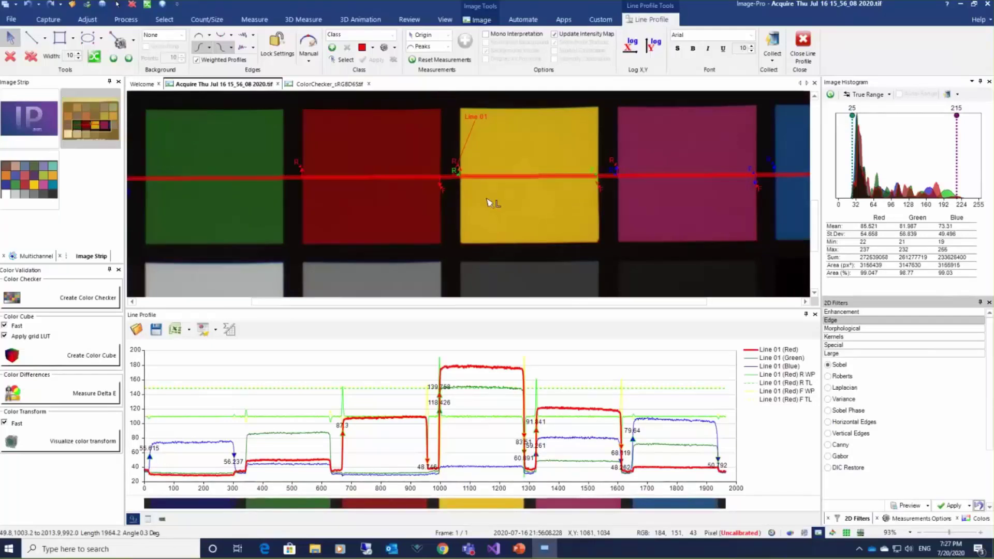
scroll(490, 202, "down", 4)
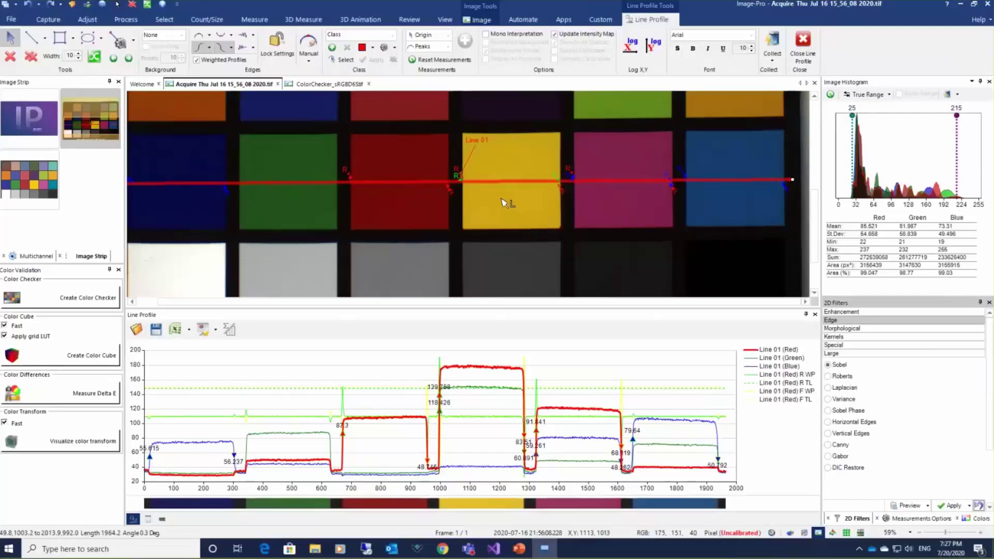
scroll(504, 202, "down", 1)
scroll(498, 204, "down", 3)
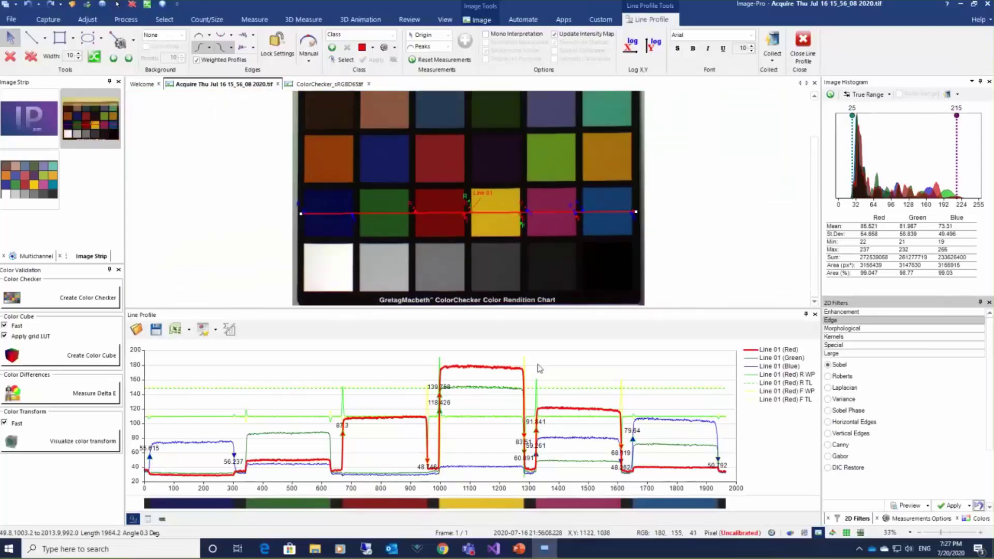
left_click_drag(517, 309, 524, 393)
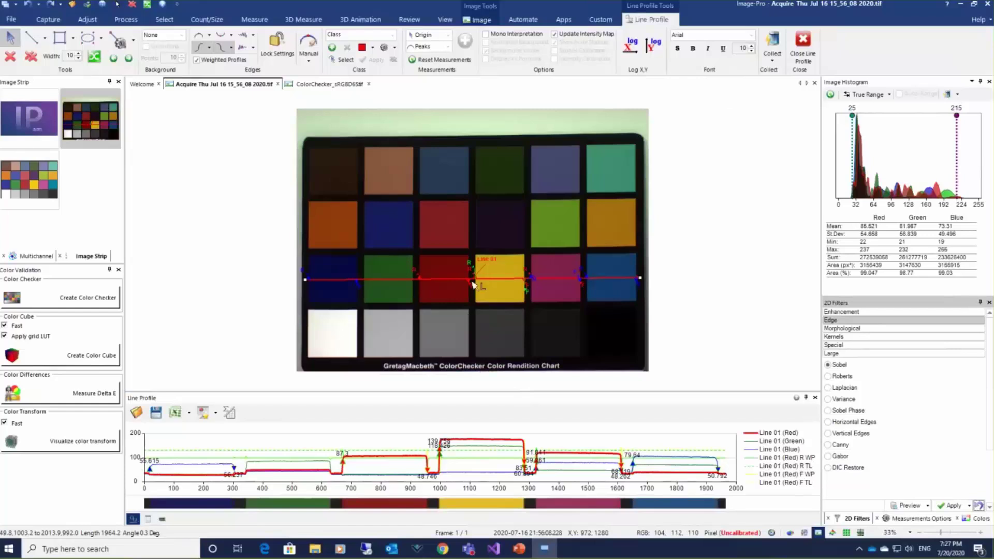
left_click(803, 41)
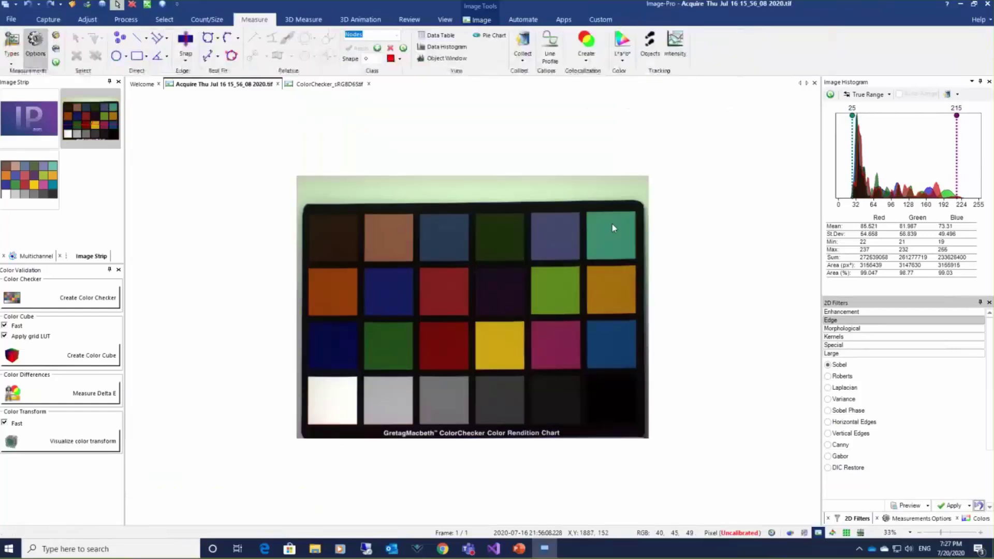
scroll(499, 343, "up", 1)
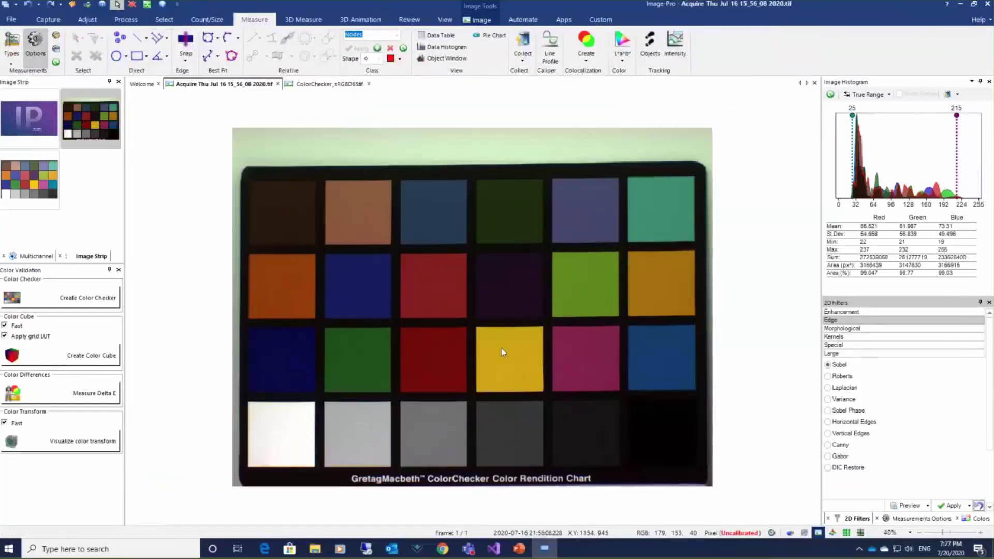
scroll(501, 348, "up", 1)
Open the ColorChecker_sRGBD65.tif reference, close the Image Histogram, and show the Colors panel.
left_click(24, 198)
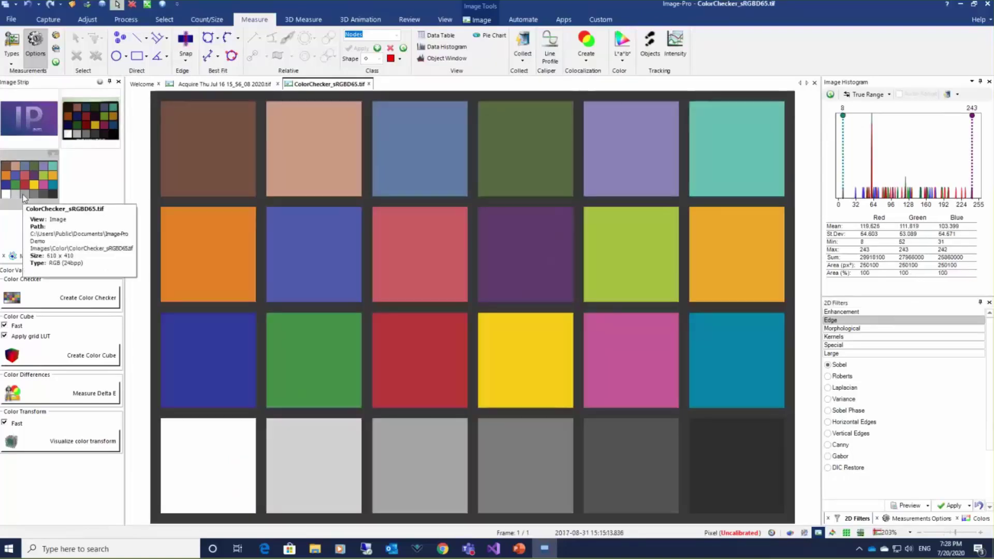
mouse_move(315, 86)
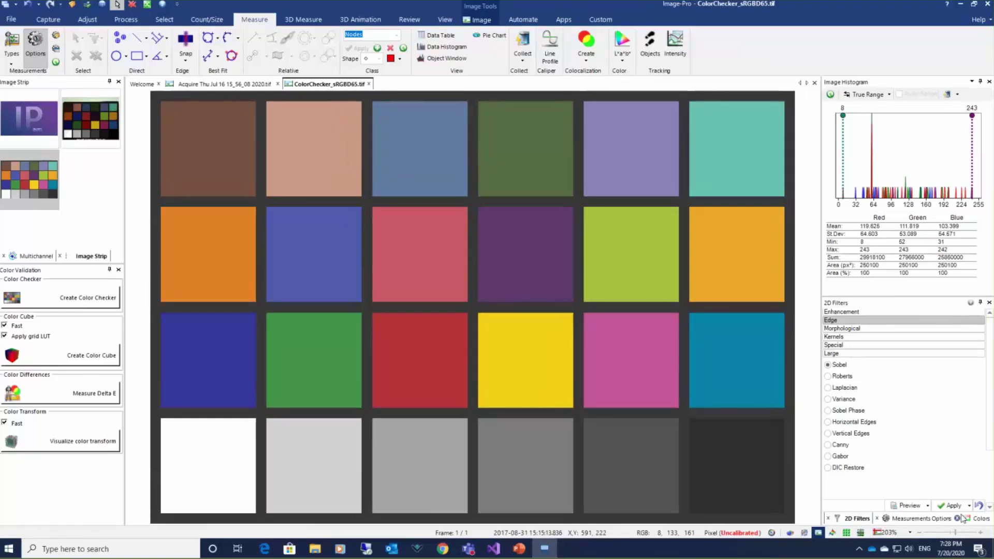
left_click(989, 82)
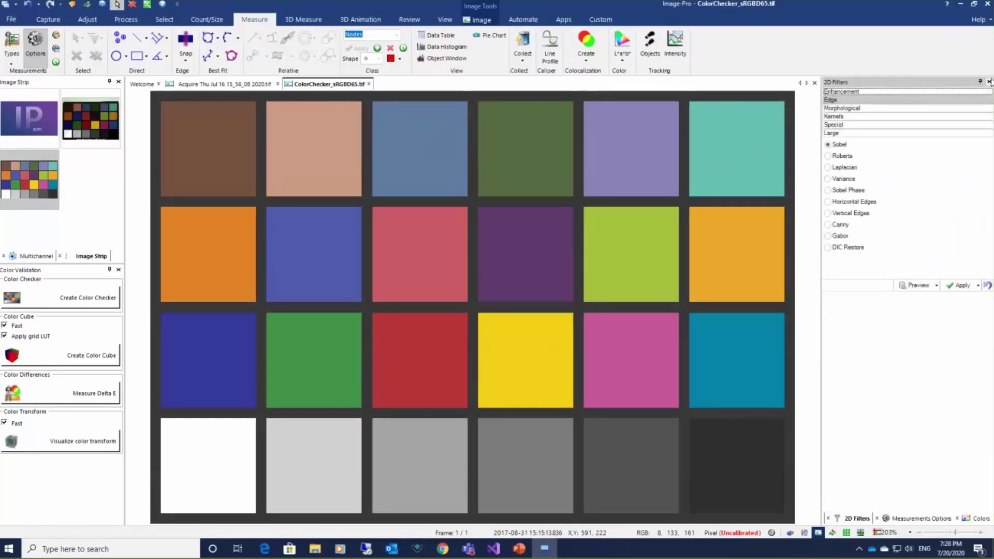
left_click(978, 519)
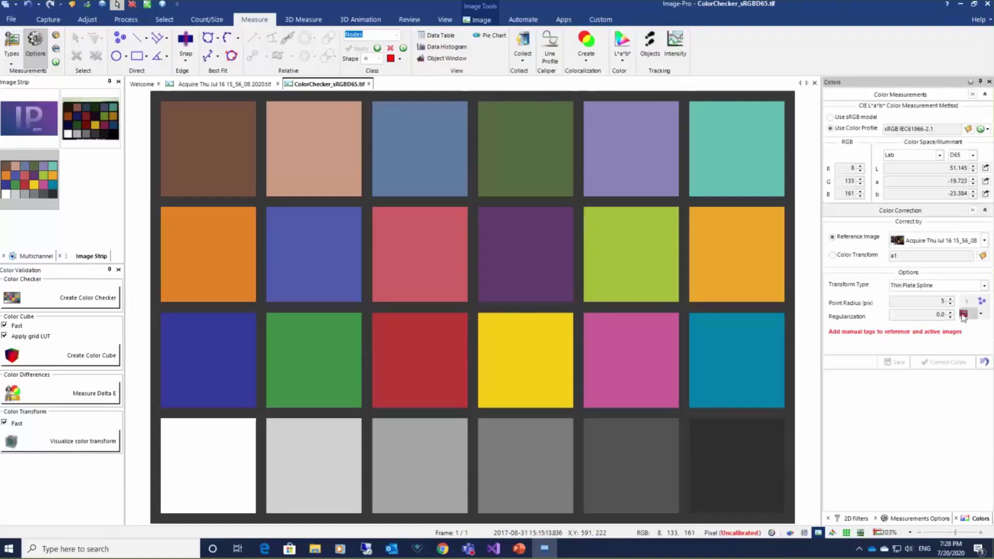
Tag the reference chart's corner patches, closing at the white patch to create tags T1P1–T1P24.
left_click(964, 314)
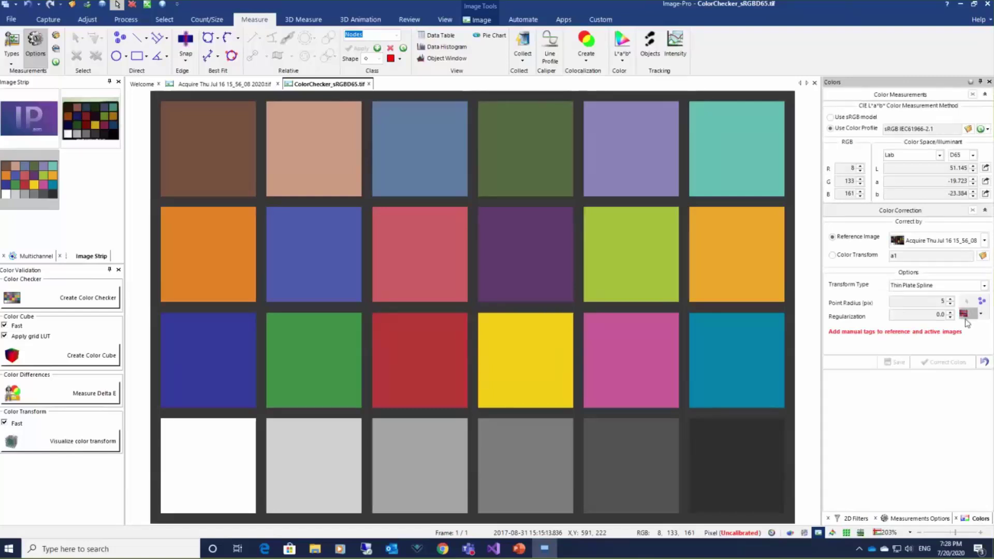
left_click(202, 154)
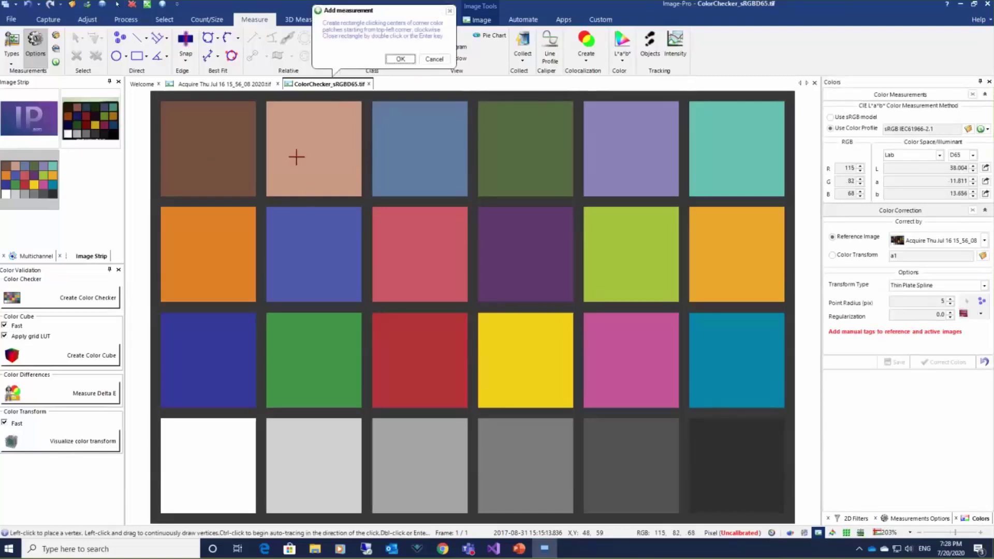
left_click(322, 157)
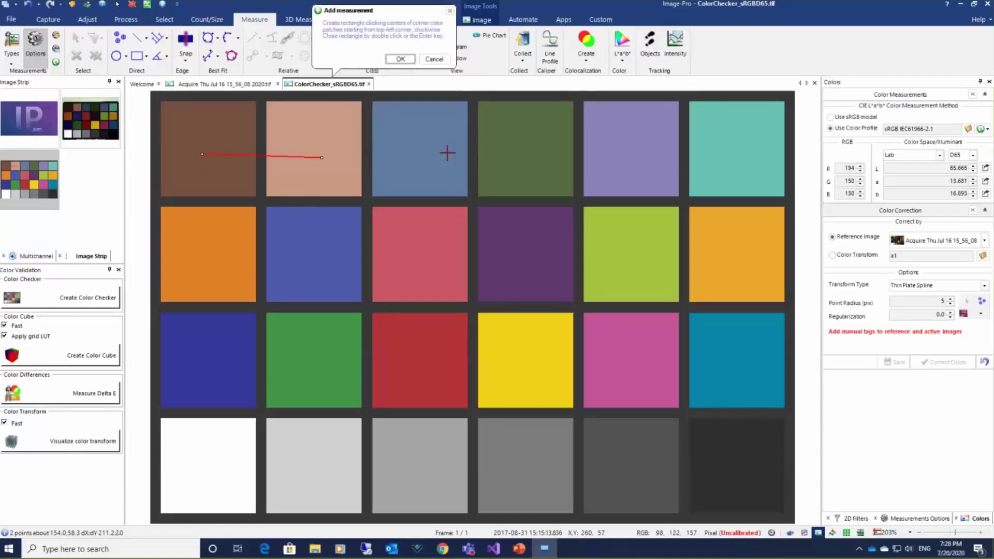
left_click(744, 148)
left_click(793, 380)
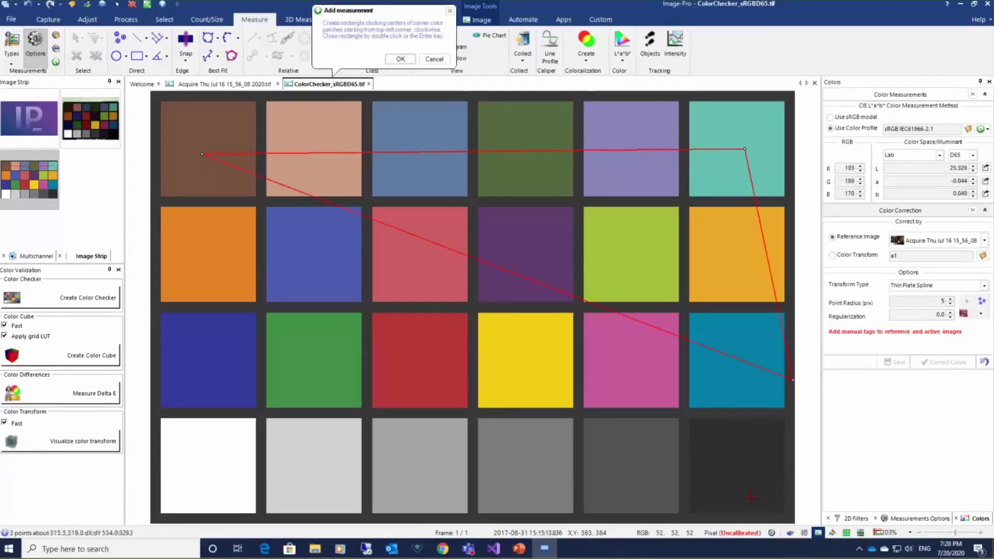
left_click(742, 472)
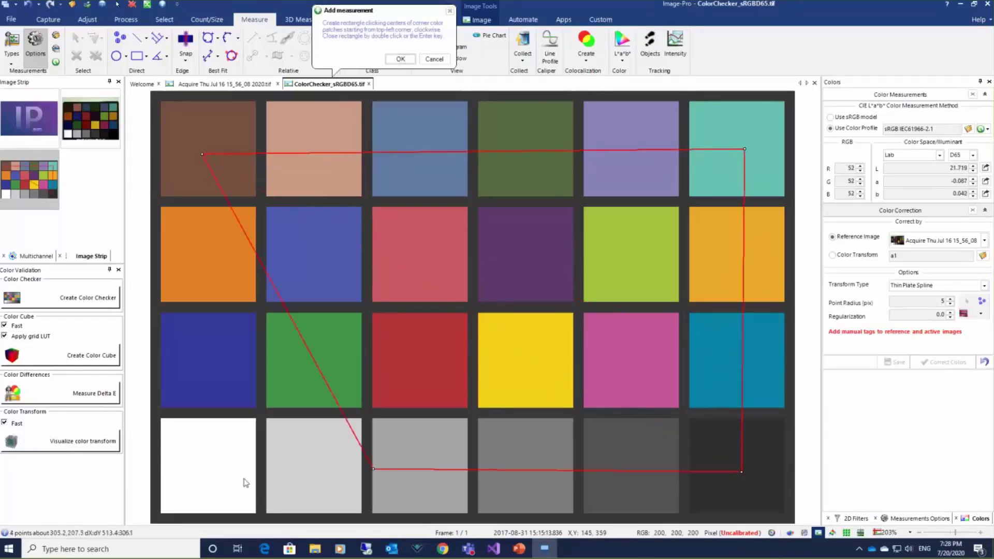
double_click(200, 473)
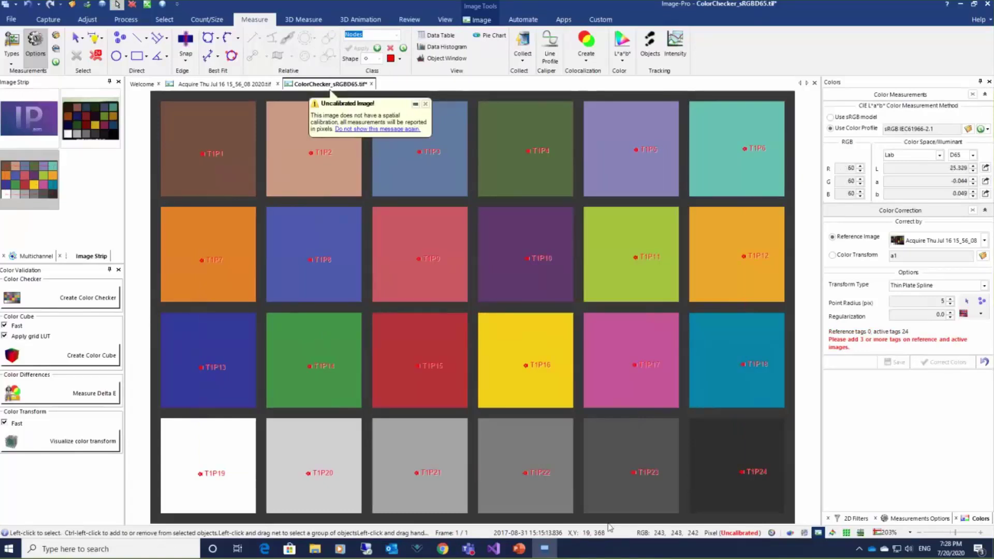
On the acquired photo, tag brown, teal, black and white corner patches to create 24 tags.
left_click(91, 119)
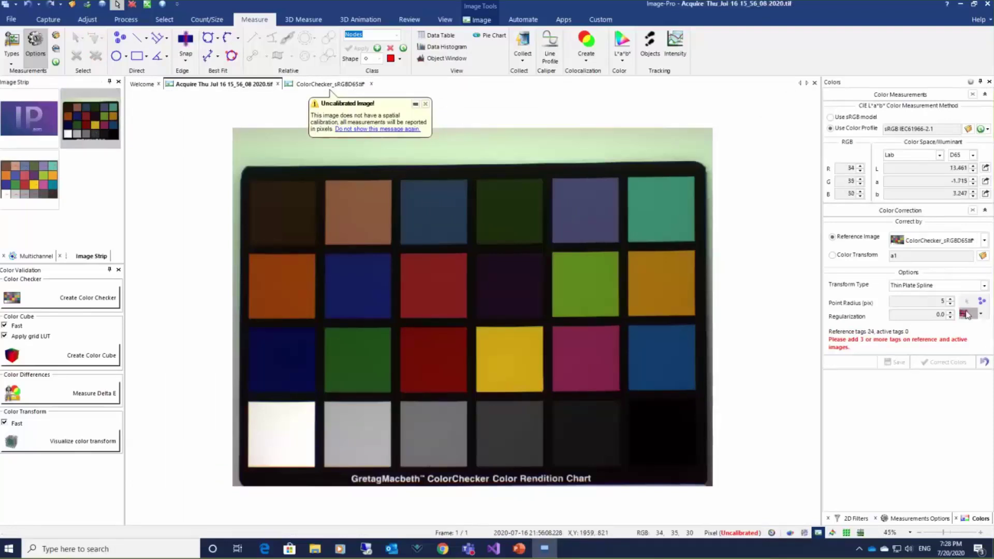
left_click(282, 218)
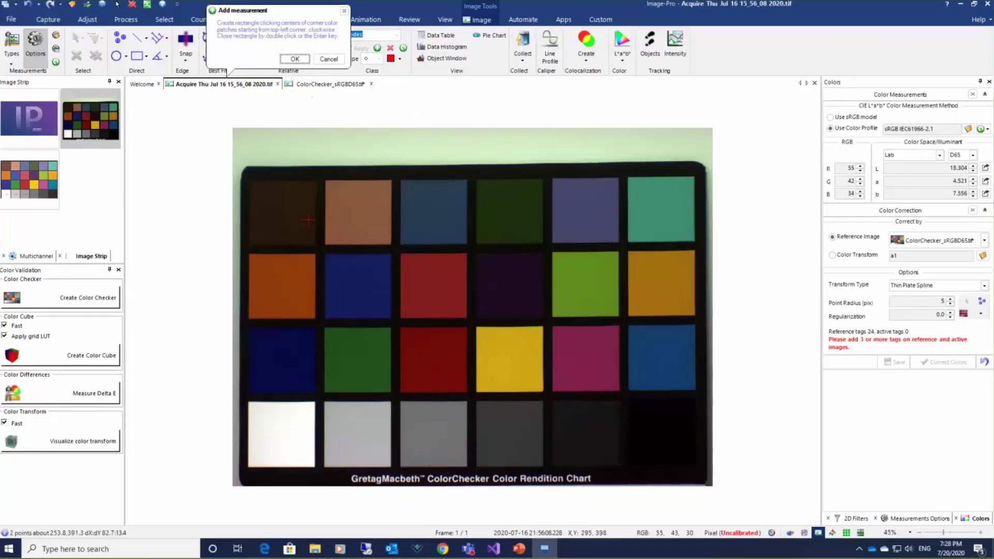
left_click(667, 211)
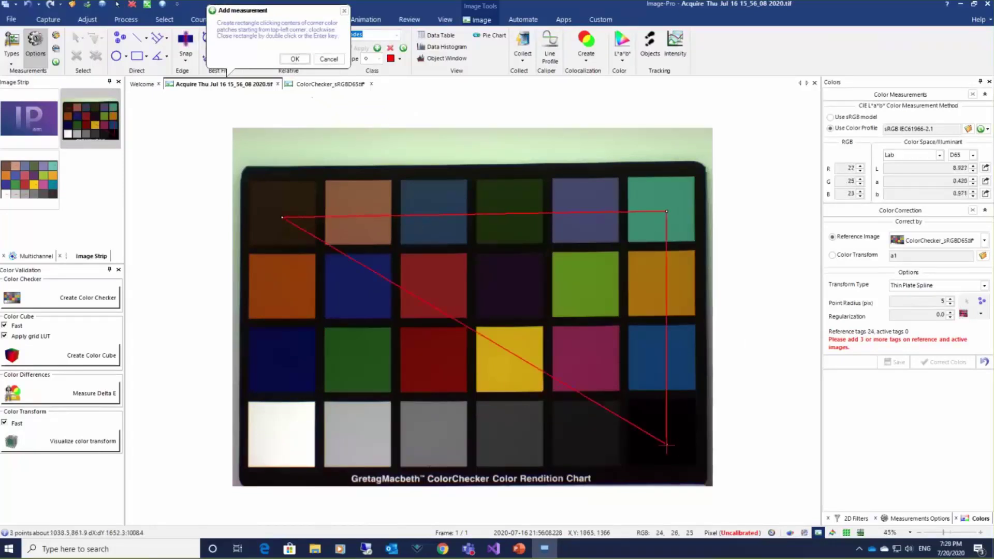
left_click(665, 442)
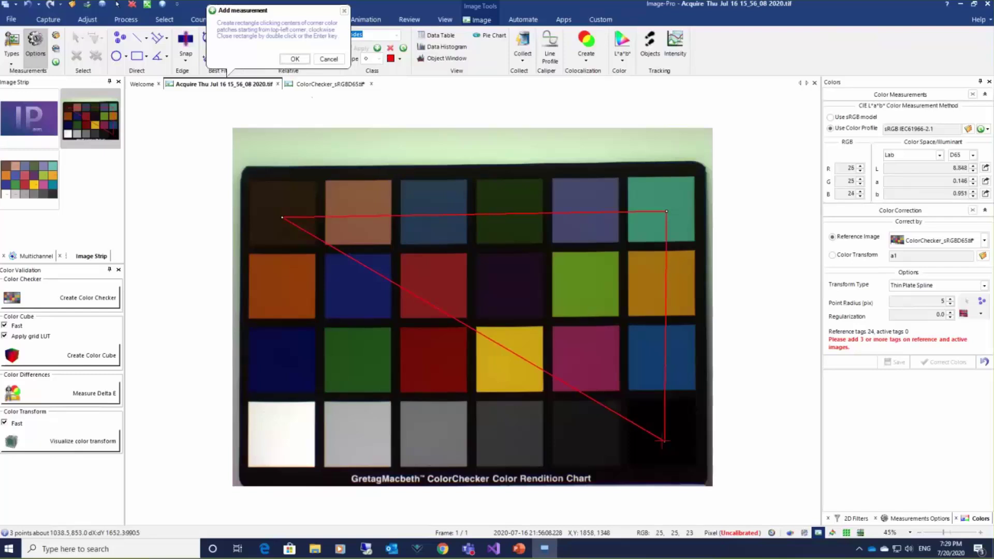
double_click(282, 439)
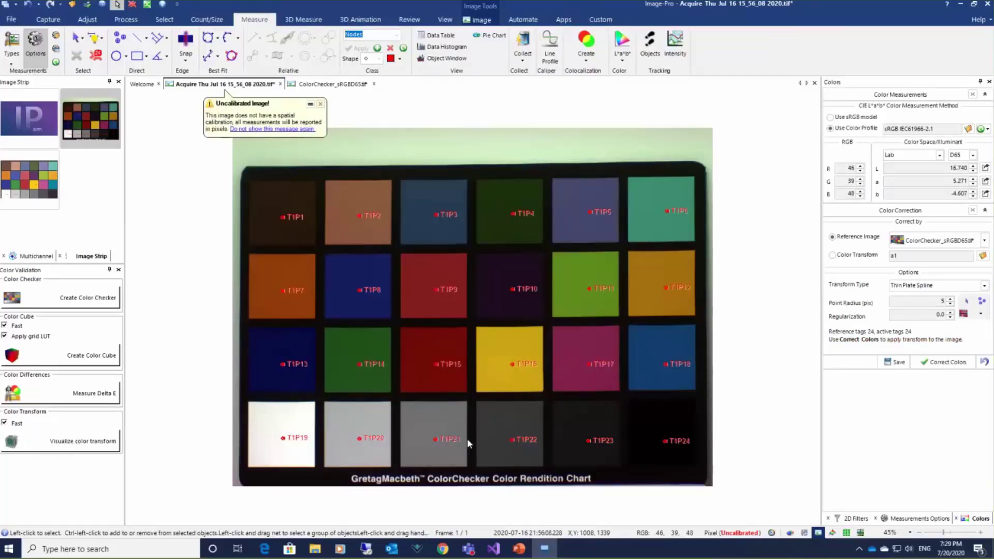
left_click(960, 364)
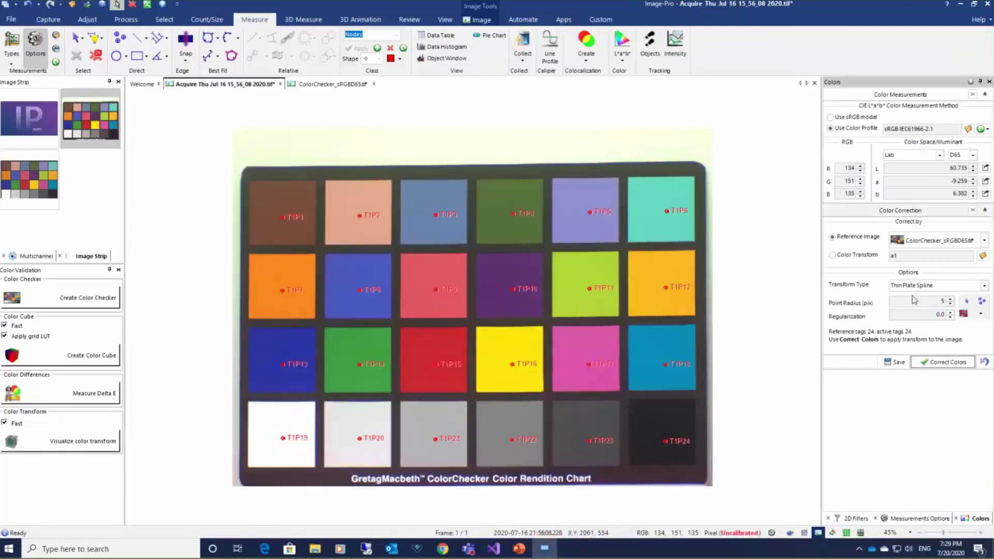
left_click(985, 362)
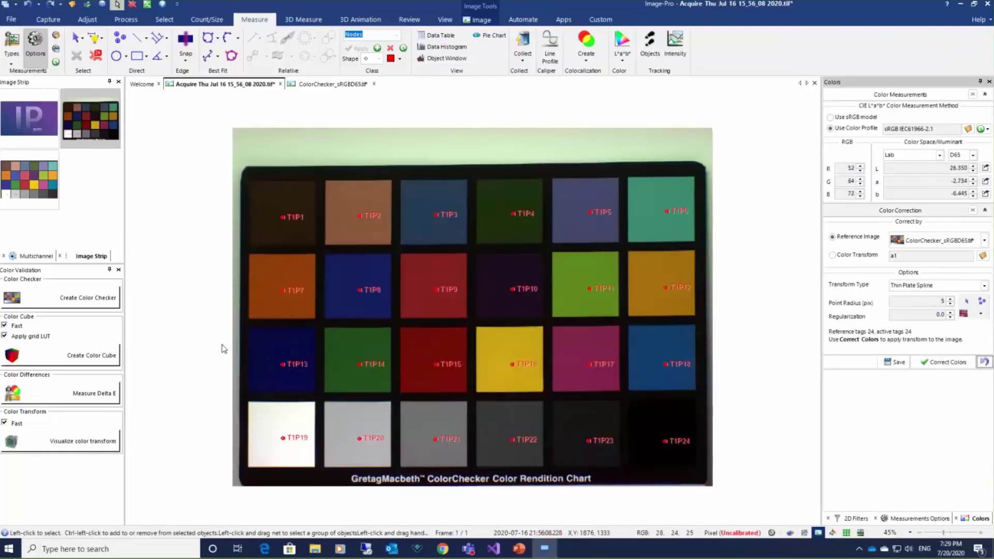
Visualize the transform as a 3D colour cube, rotate it, and hide Blue and Green channels.
left_click(90, 456)
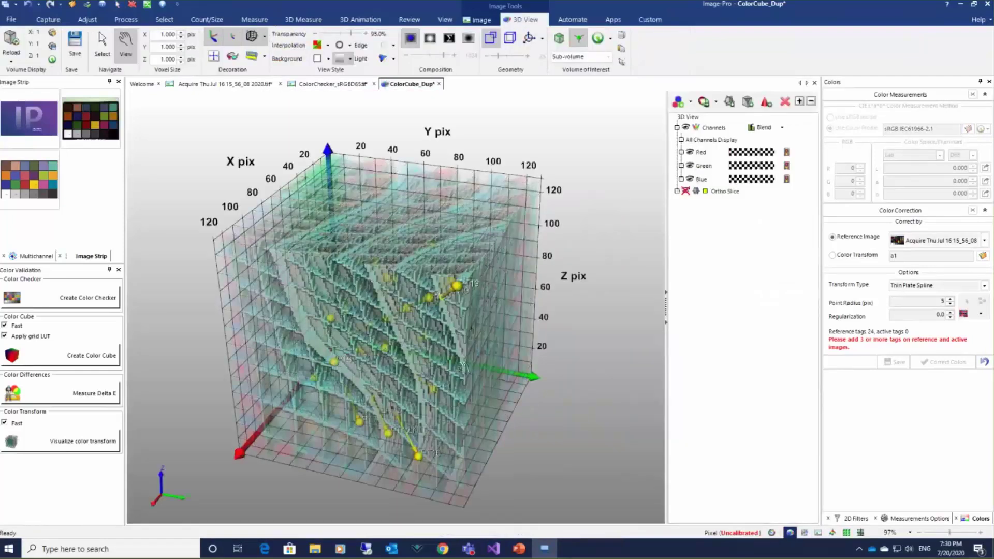
left_click_drag(458, 356, 375, 375)
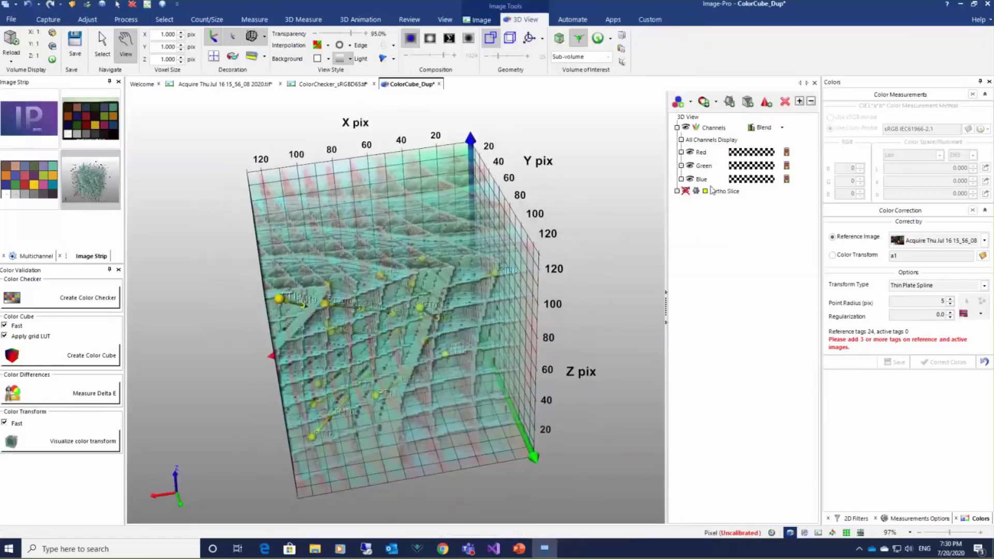
left_click(691, 179)
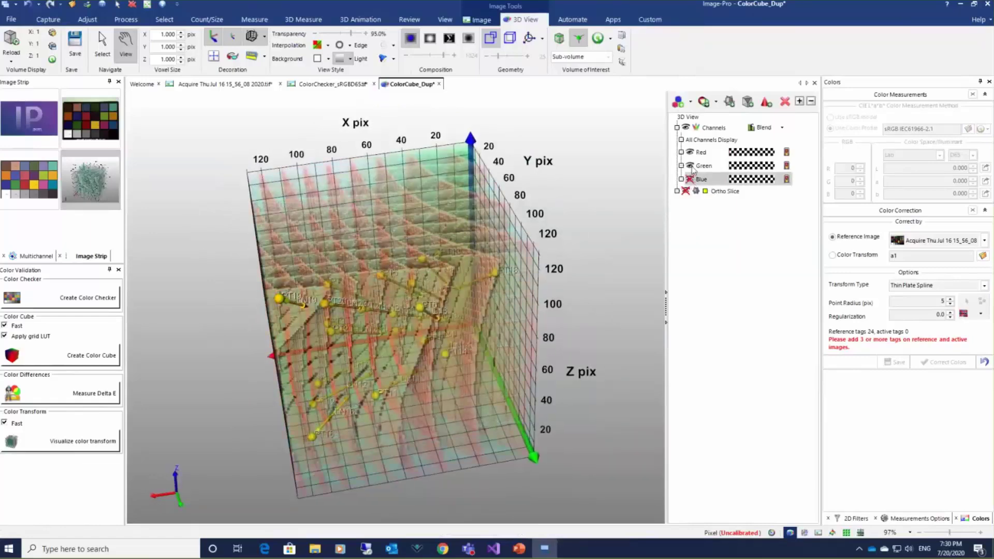
left_click(691, 165)
left_click_drag(469, 345, 539, 355)
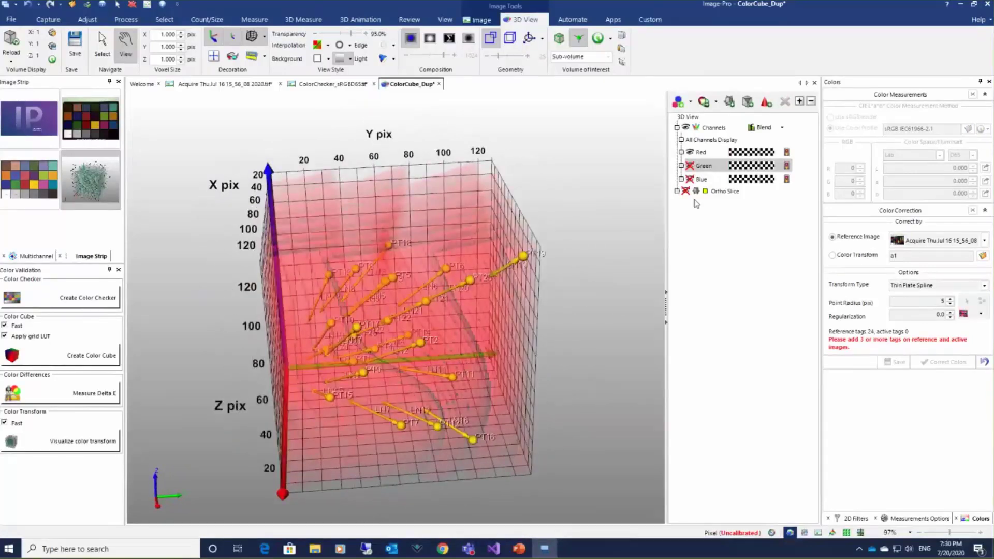
Hide the red channel volume and rotate the cube to an oblique corner view.
left_click(691, 152)
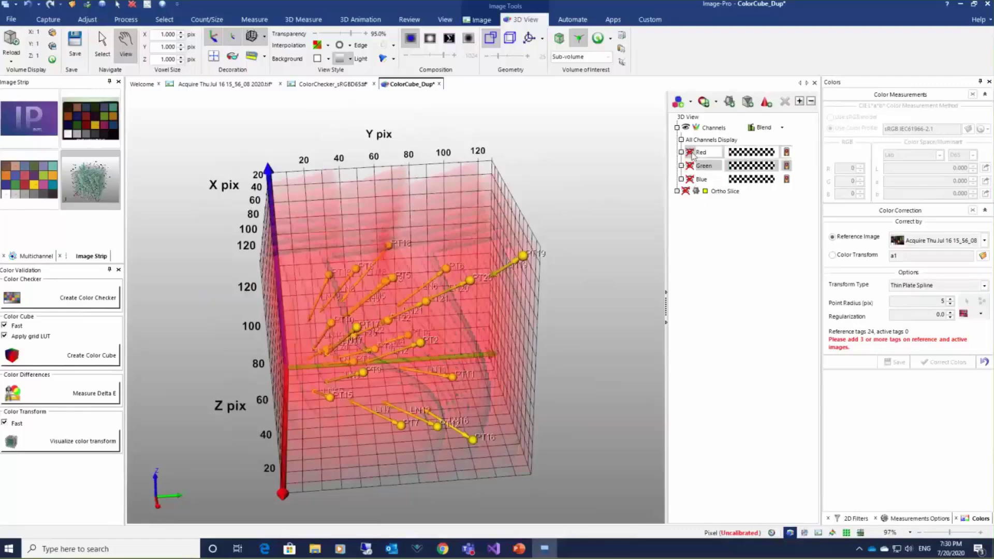
left_click_drag(508, 345, 419, 388)
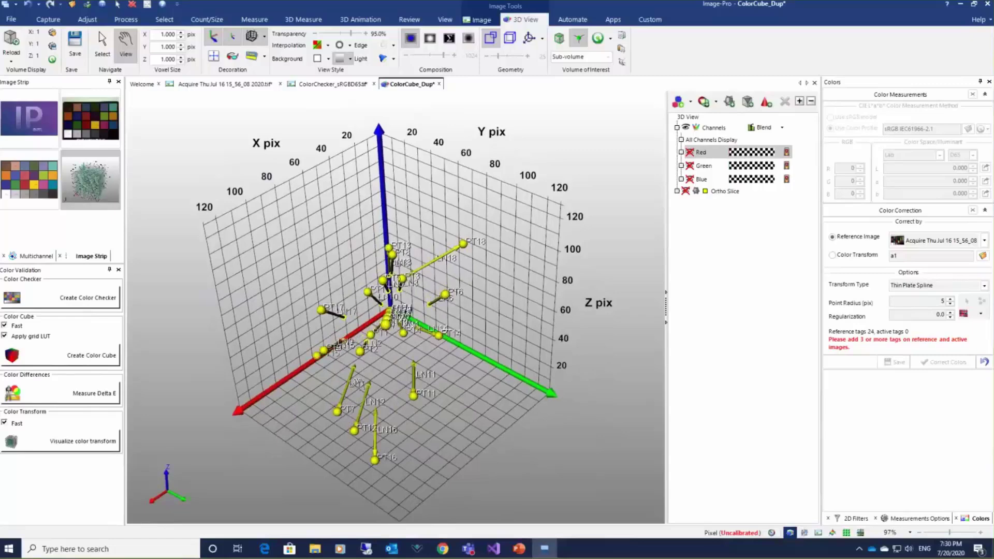
left_click_drag(358, 383, 594, 322)
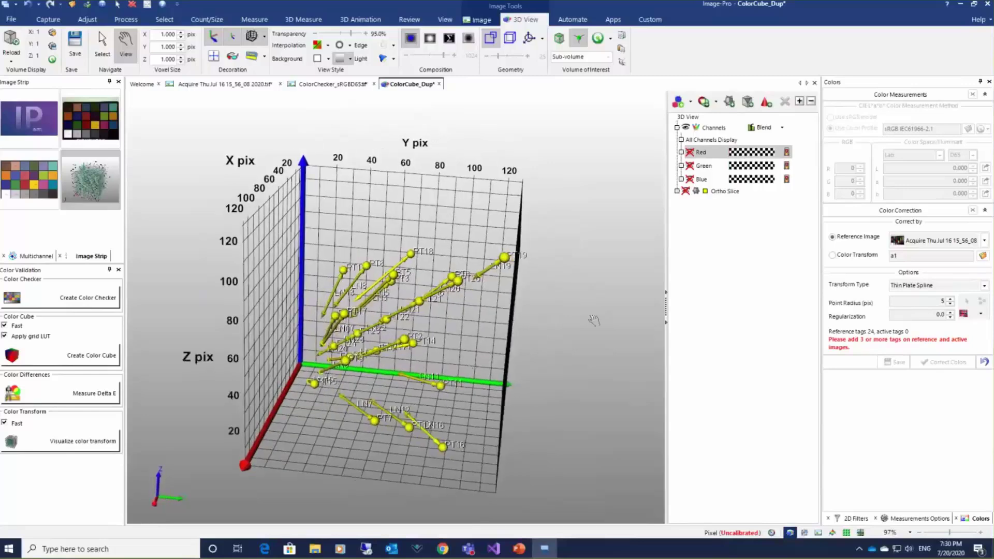
Turn the Blue, Green and Red channel volumes back on and rotate the cube.
left_click(691, 179)
left_click(690, 165)
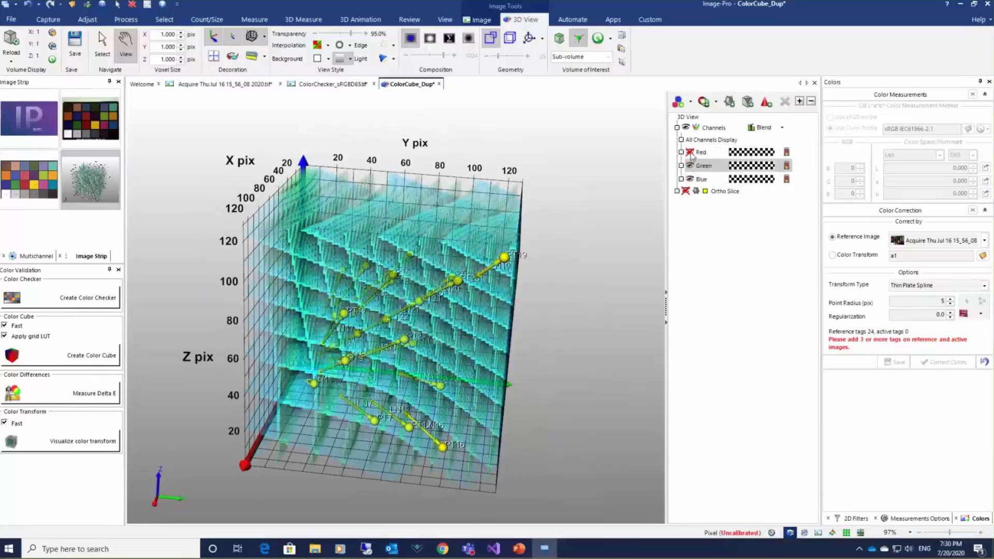
left_click(690, 153)
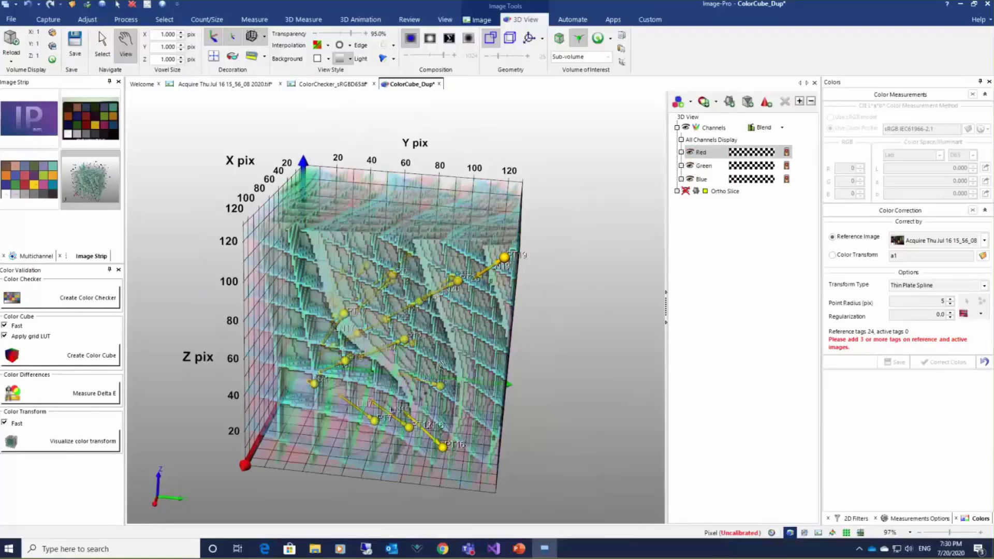
left_click_drag(440, 364, 391, 346)
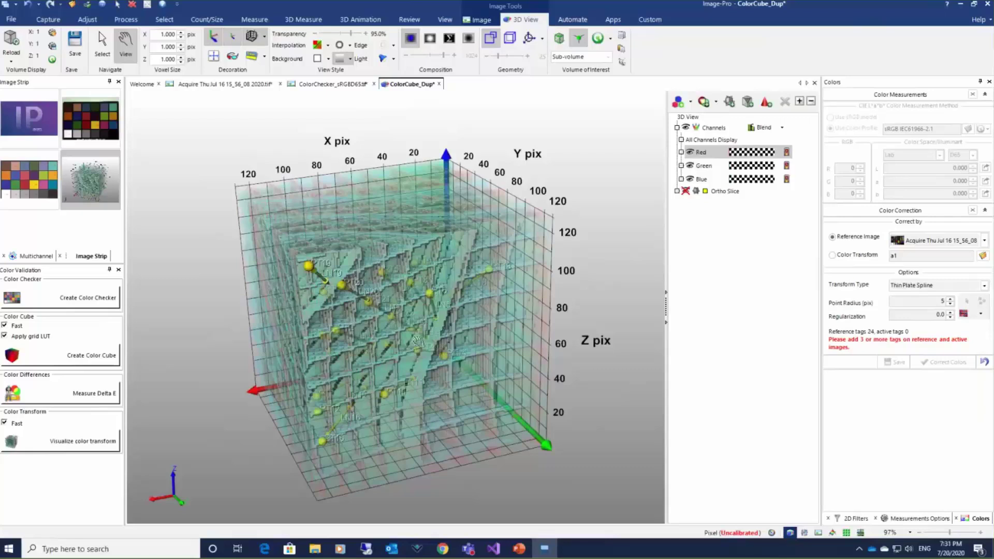
left_click_drag(389, 344, 369, 352)
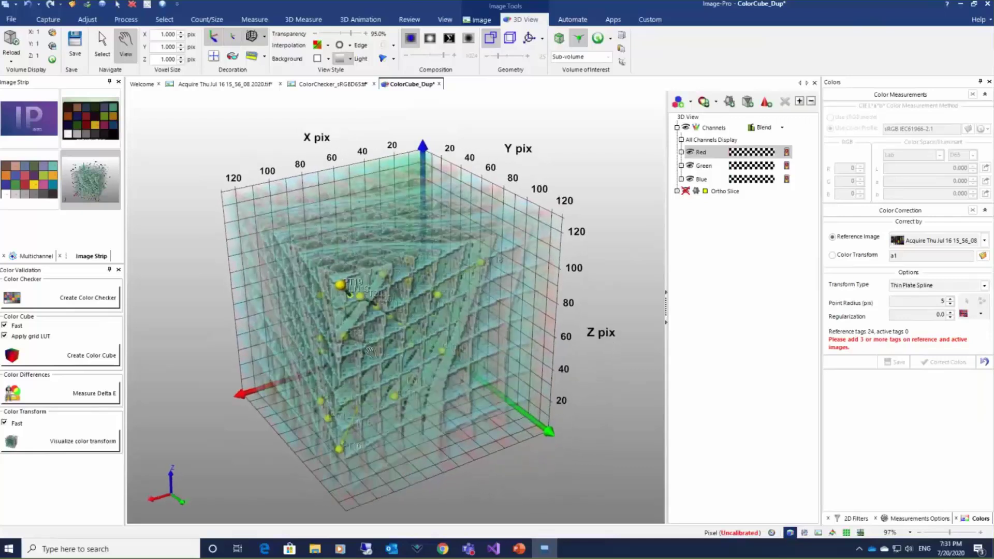
Select the acquired ColorChecker photo thumbnail in the Image Strip.
left_click(80, 134)
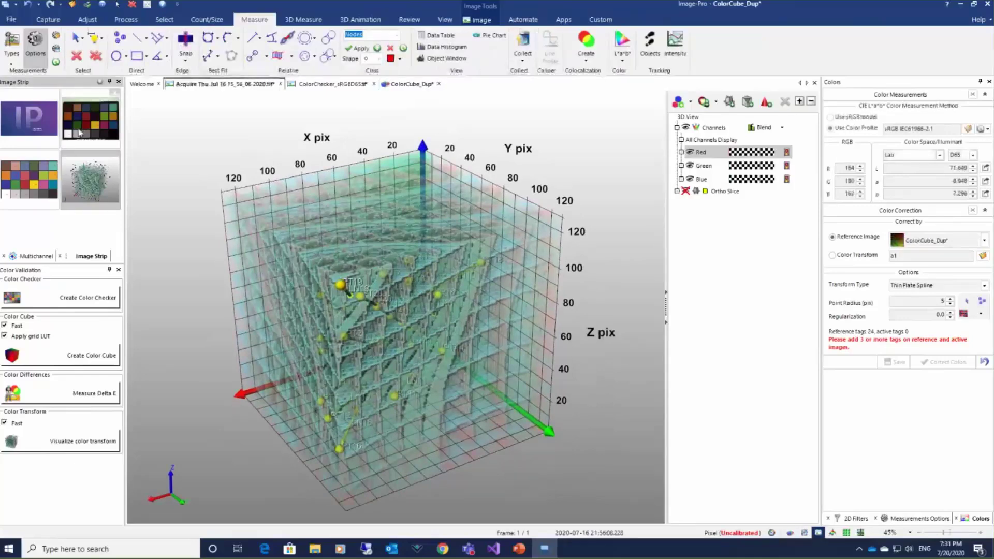